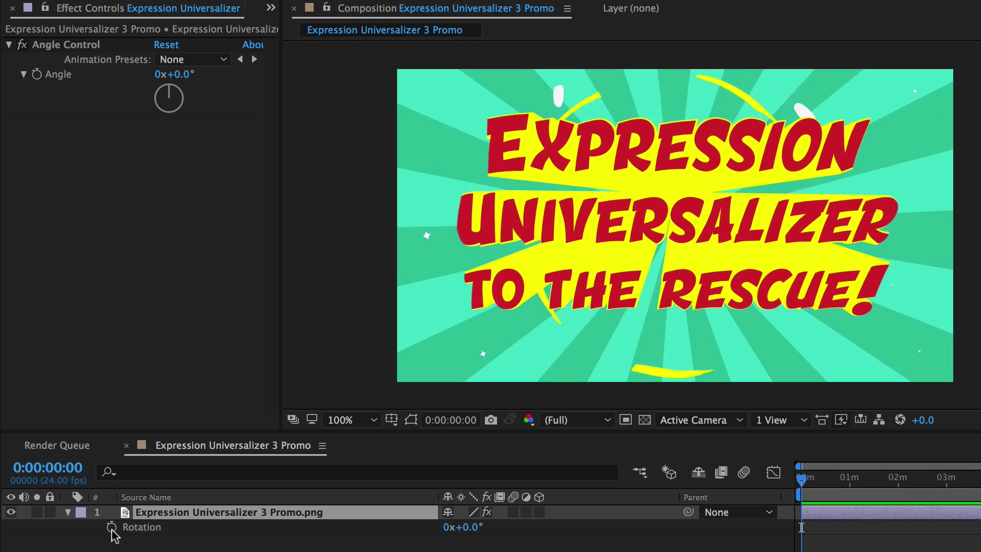
# Step: Add a Rotation expression linked to effect("Angle Control")("Angle") and commit it
pyautogui.keyDown('alt'); pyautogui.click(111, 528); pyautogui.keyUp('alt')
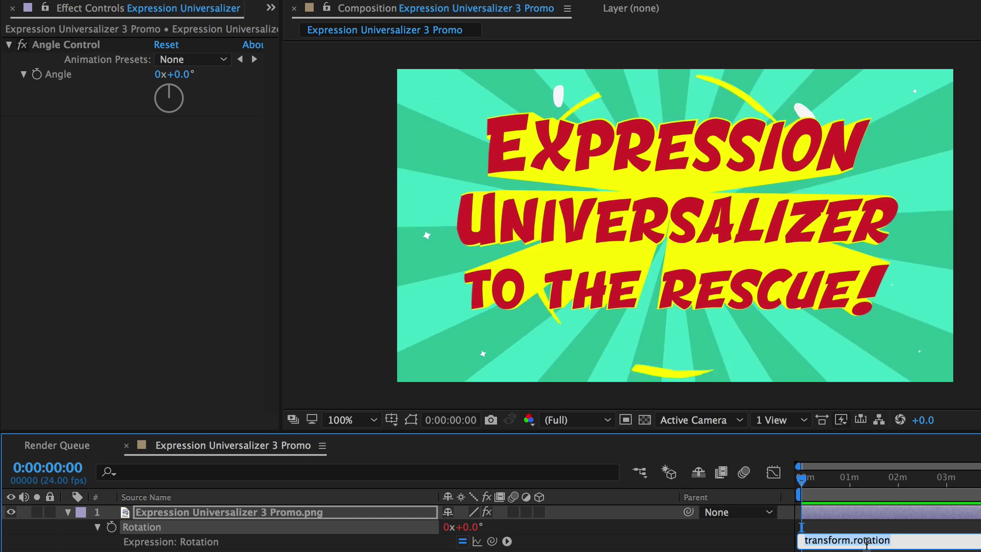
pyautogui.moveTo(492, 541); pyautogui.dragTo(69, 77)
pyautogui.press('Return')
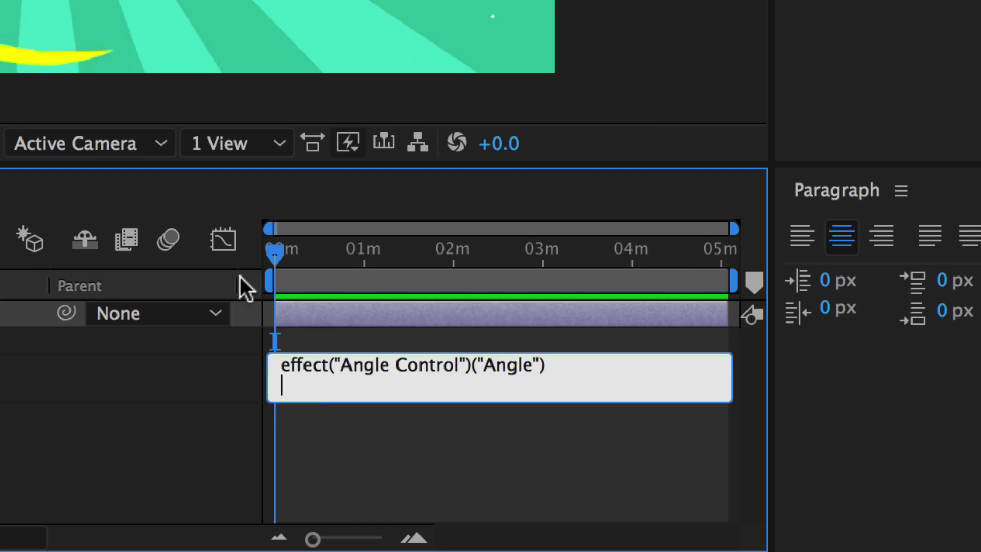
pyautogui.click(240, 276)
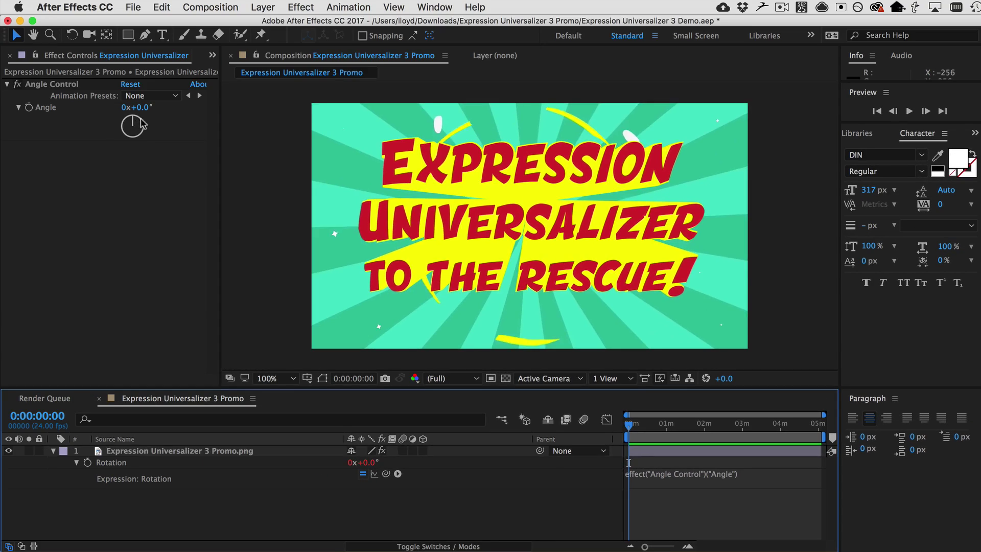
# Step: Save the project and switch to the Spanish After Effects
pyautogui.moveTo(134, 119)
pyautogui.mouseDown()
pyautogui.moveTo(147, 125)
pyautogui.moveTo(133, 118)
pyautogui.mouseUp()
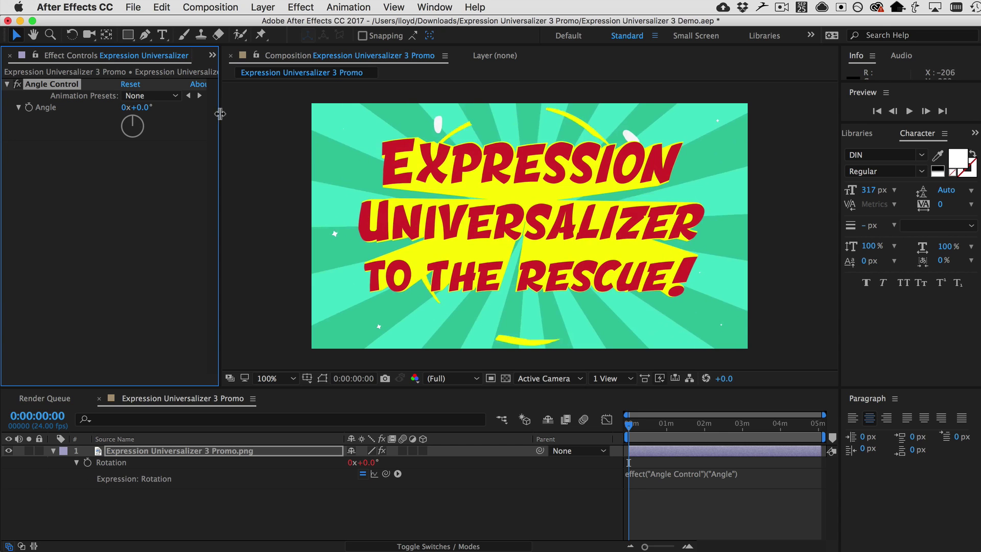
pyautogui.press('super+s')
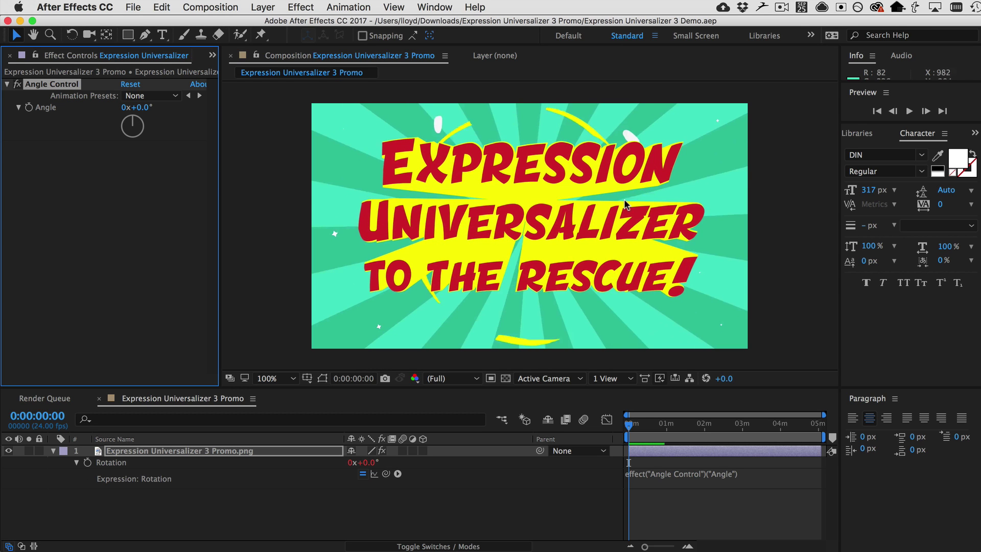
pyautogui.press('super+Tab')
pyautogui.press('super+Tab')
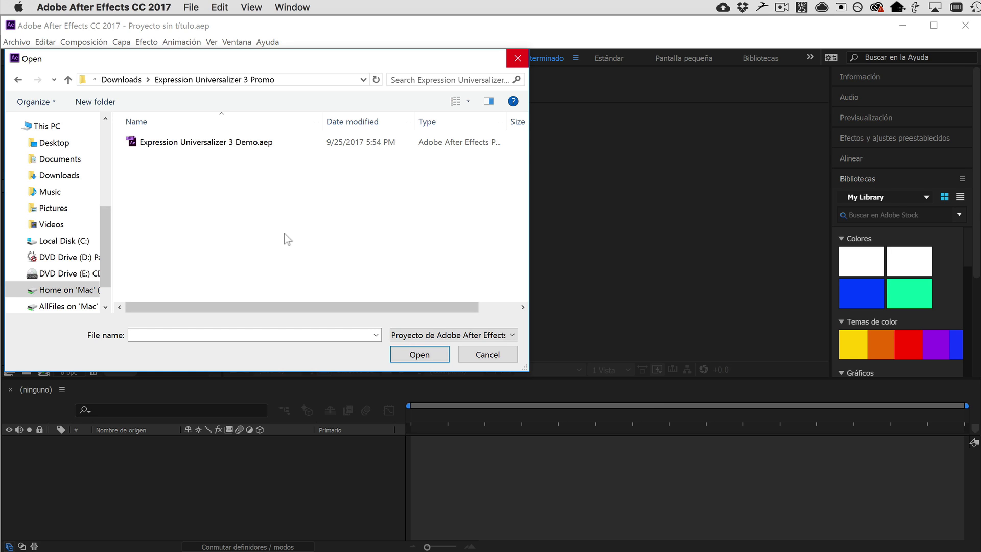
# Step: Open Expression Universalizer 3 Demo.aep in Spanish AE, reveal the rotation expression error, and return to English AE
pyautogui.doubleClick(142, 143)
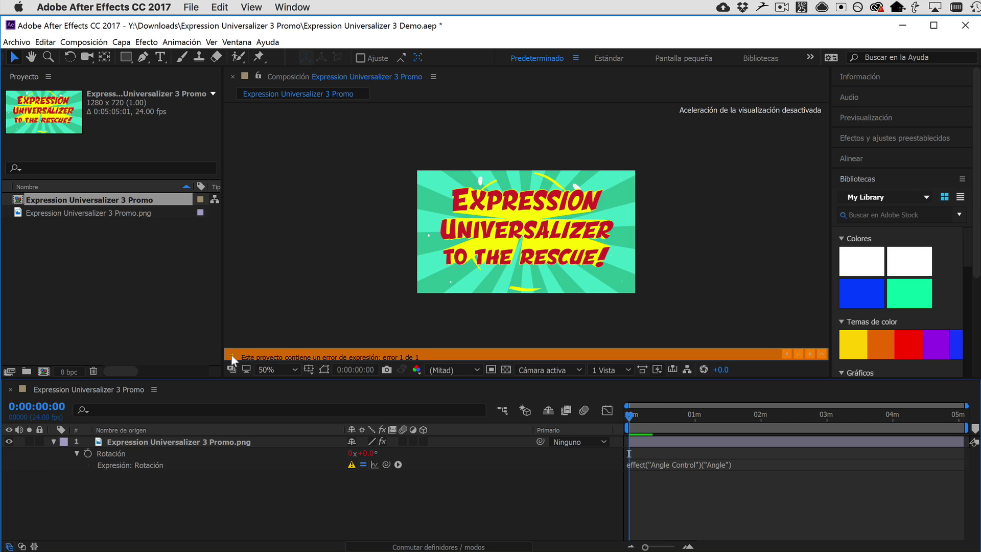
pyautogui.click(798, 354)
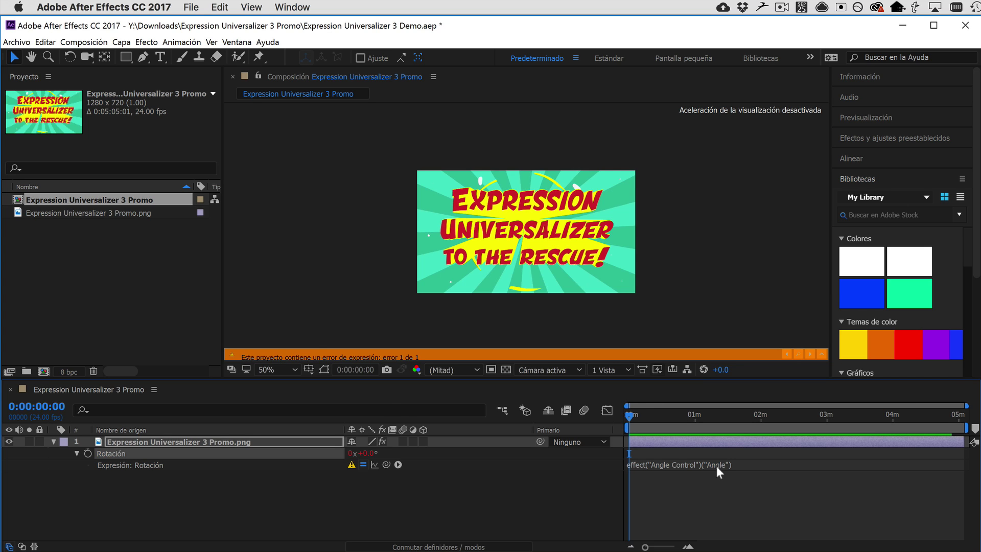
pyautogui.press('super+Tab')
pyautogui.click(493, 433)
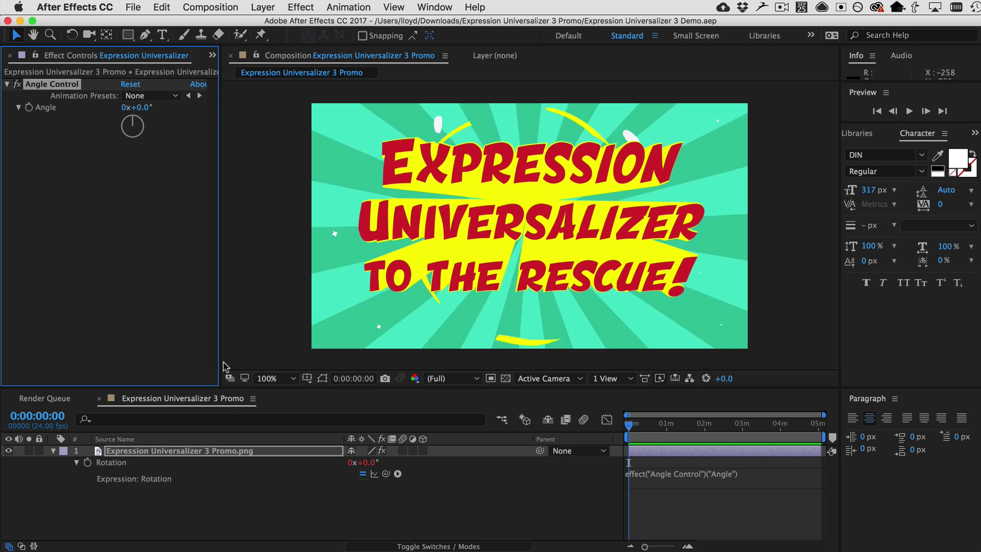
# Step: Select the promo layer and set the Expression Universalizer to Process selected comp
pyautogui.click(206, 88)
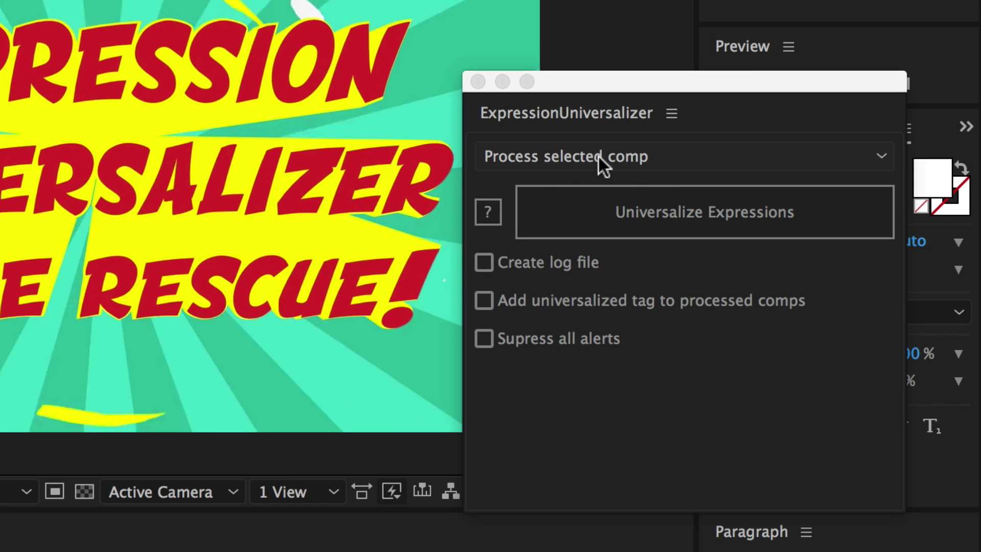
pyautogui.click(634, 155)
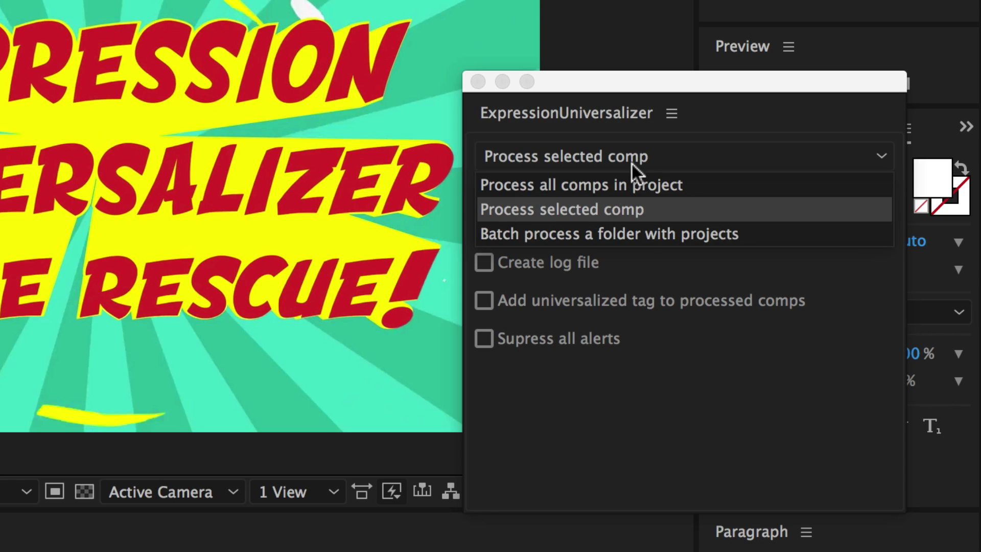
pyautogui.click(644, 183)
pyautogui.click(653, 154)
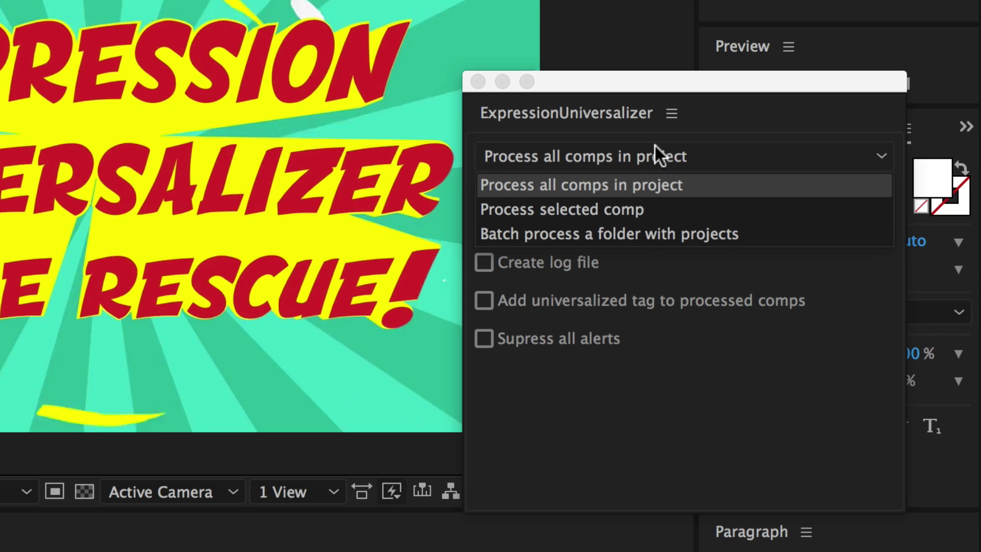
pyautogui.click(533, 208)
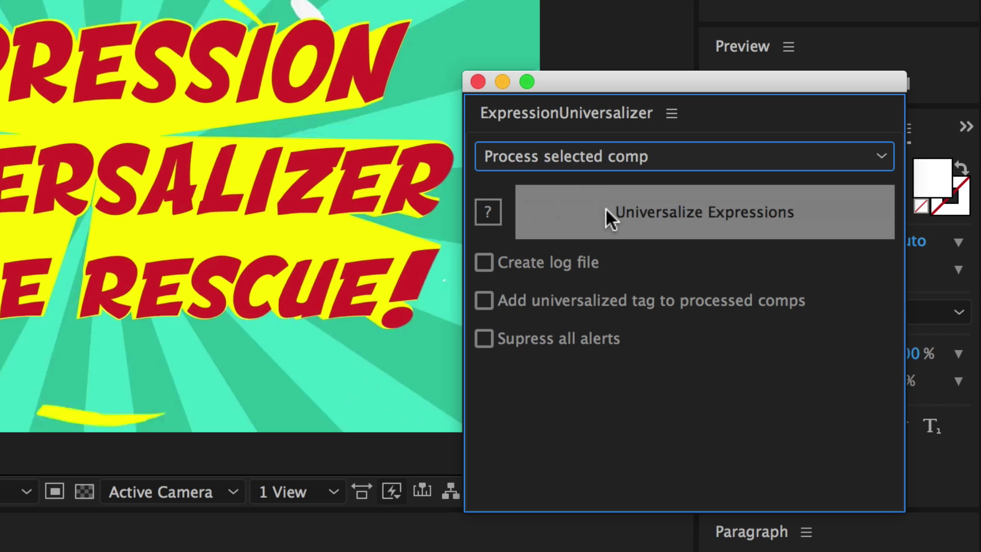
# Step: Run Universalize Expressions and dismiss the Finito! alert
pyautogui.click(737, 209)
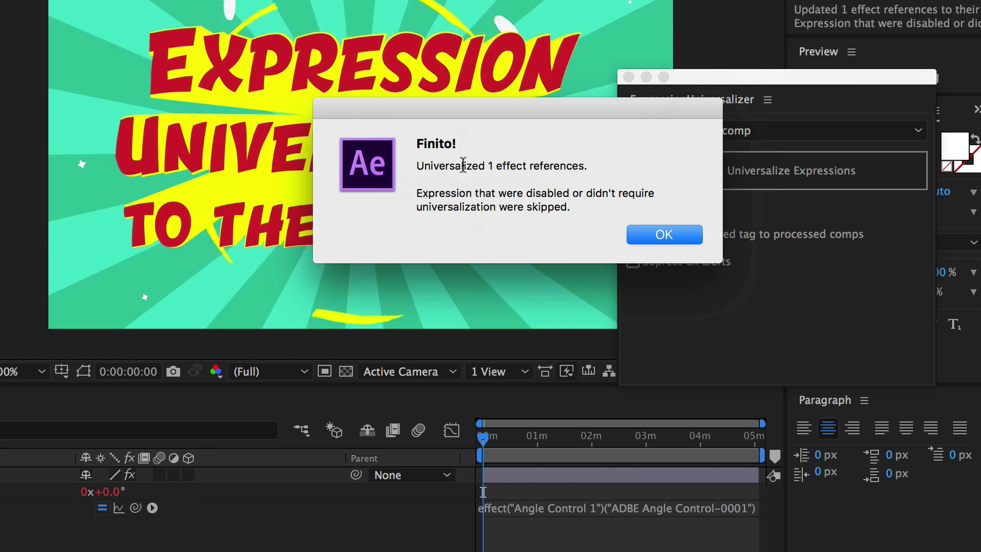
pyautogui.click(677, 240)
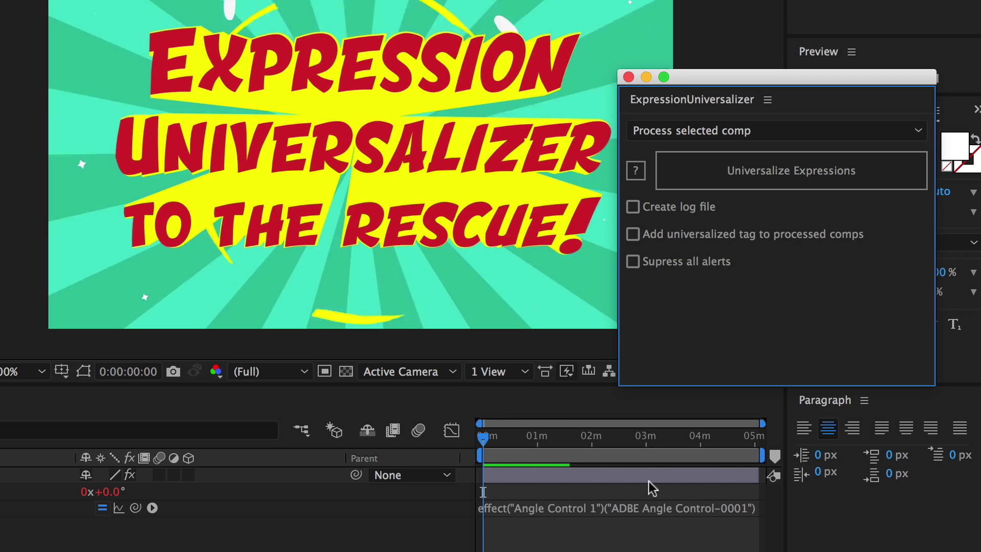
pyautogui.click(112, 245)
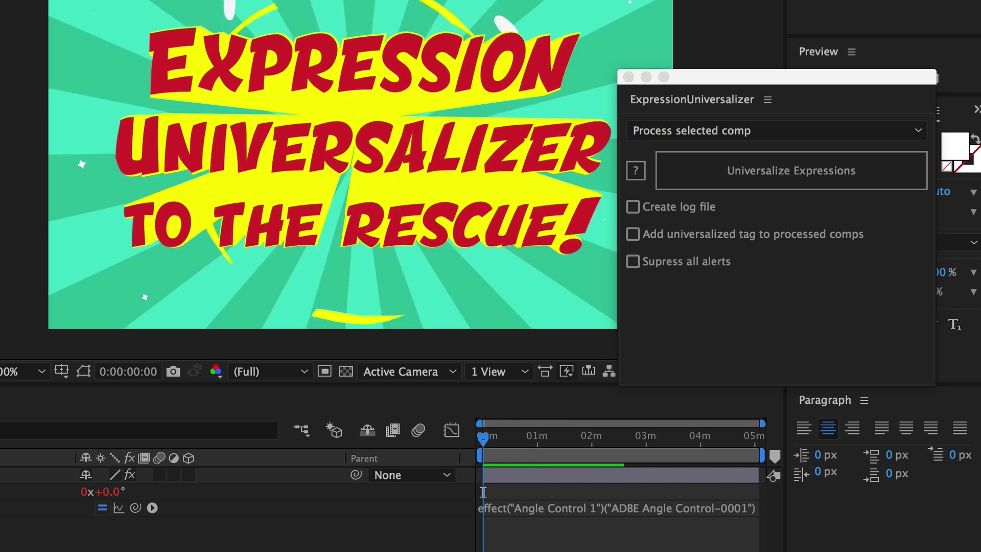
# Step: In Spanish After Effects, reopen the demo project from Abrir recientes
pyautogui.press('super+Tab')
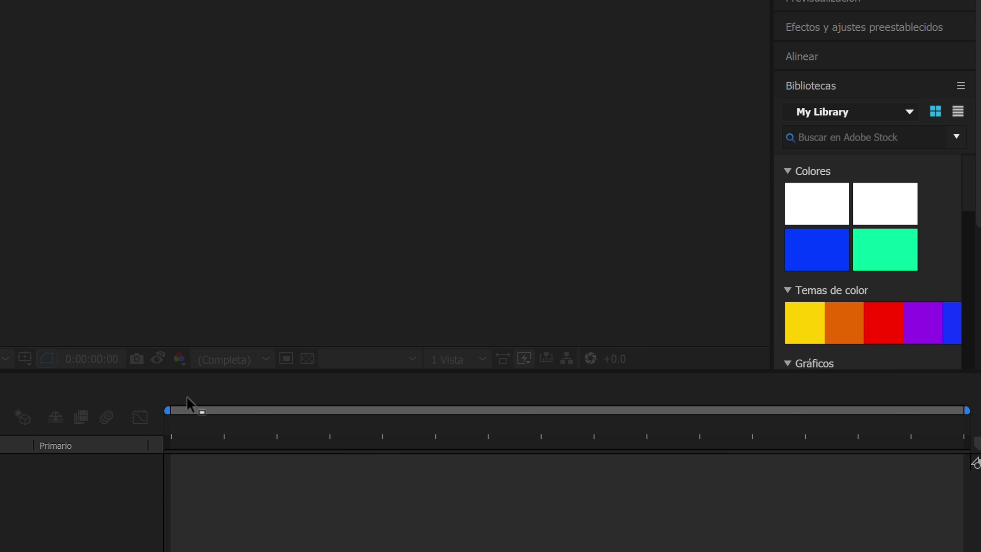
pyautogui.click(16, 41)
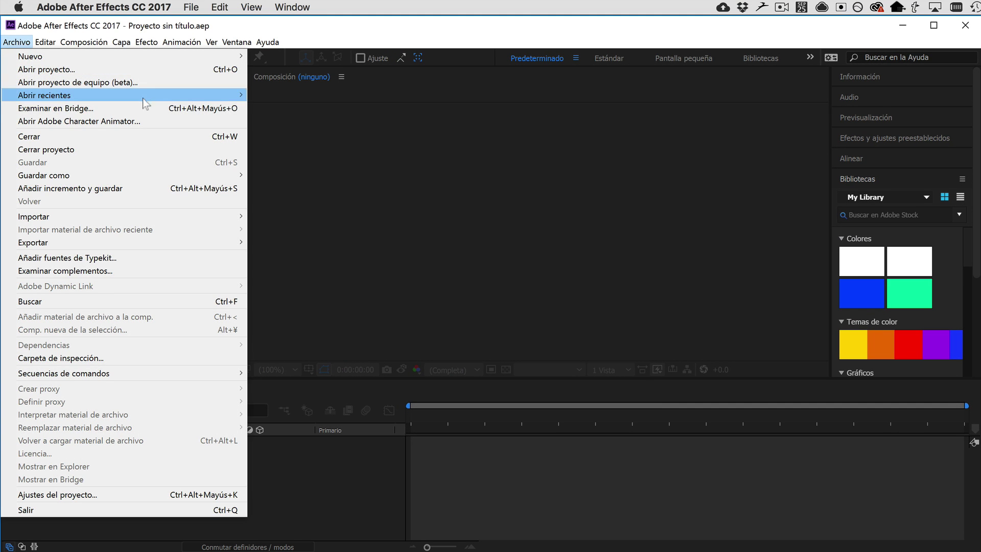
pyautogui.moveTo(153, 97)
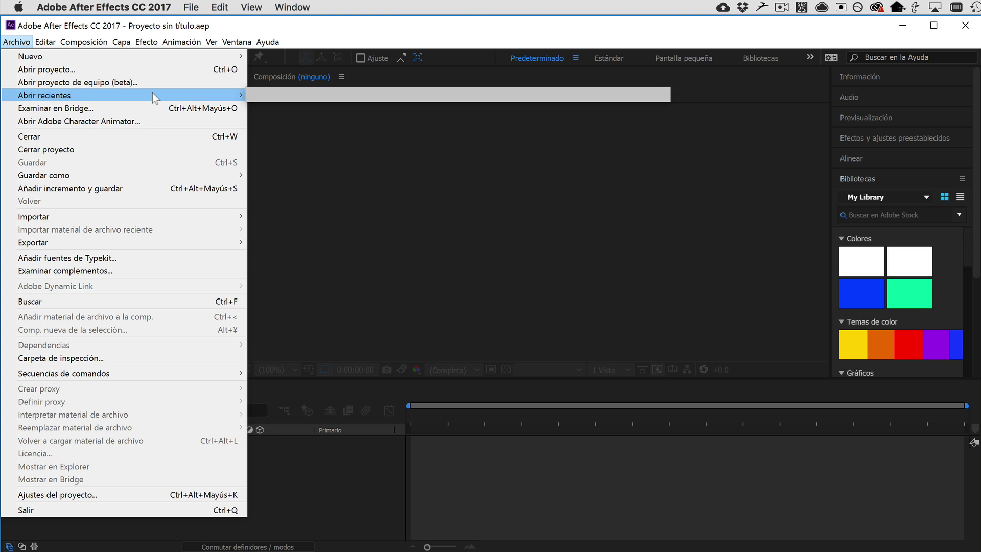
pyautogui.click(351, 96)
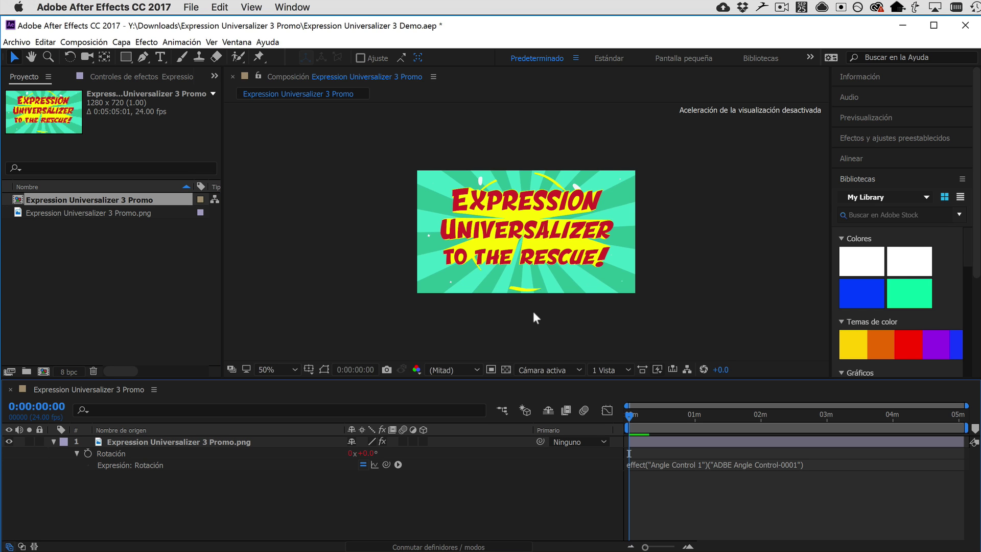
# Step: Set the promo layer's Angle Control to -11° to rotate it, then return to English AE
pyautogui.click(164, 440)
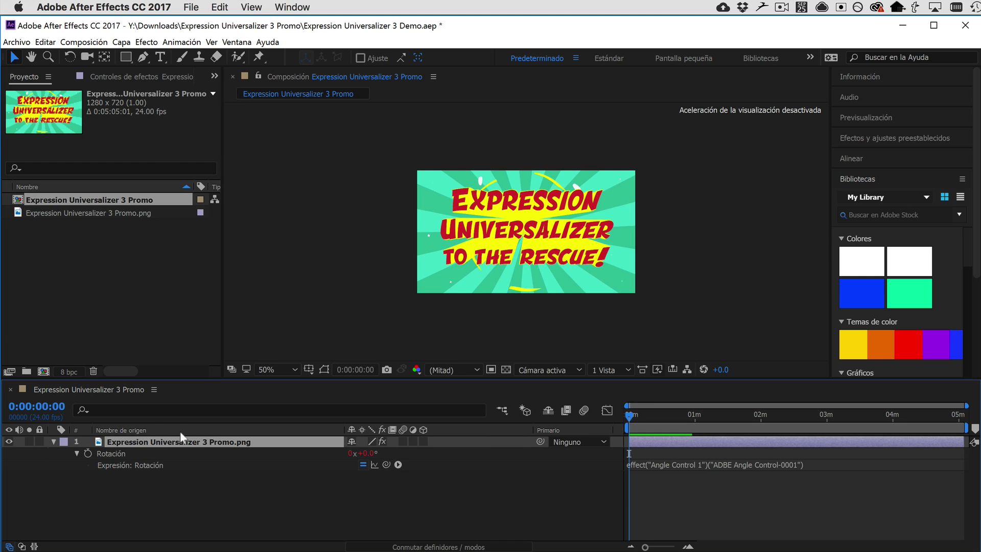
pyautogui.press('F3')
pyautogui.moveTo(134, 134)
pyautogui.mouseDown()
pyautogui.moveTo(141, 138)
pyautogui.moveTo(132, 126)
pyautogui.mouseUp()
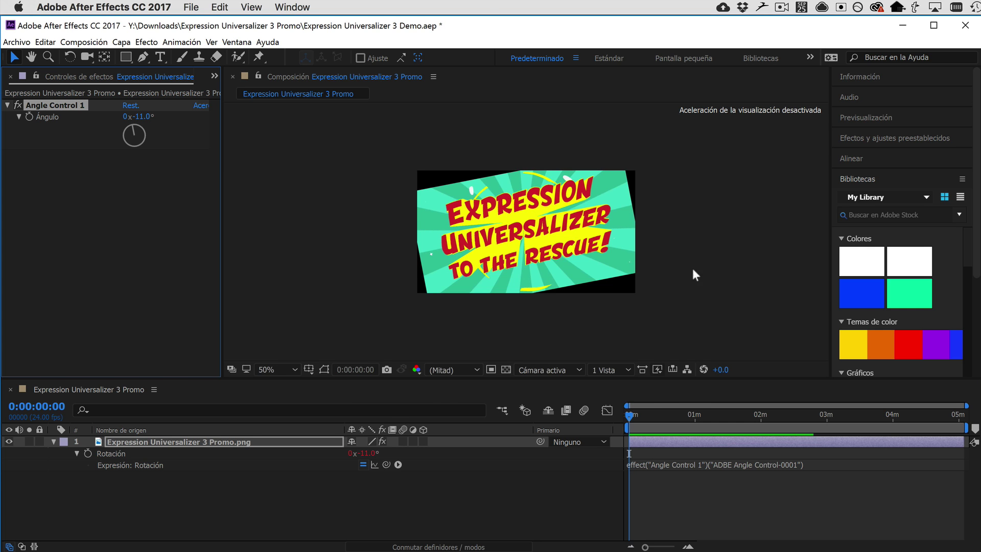
pyautogui.press('super+Tab')
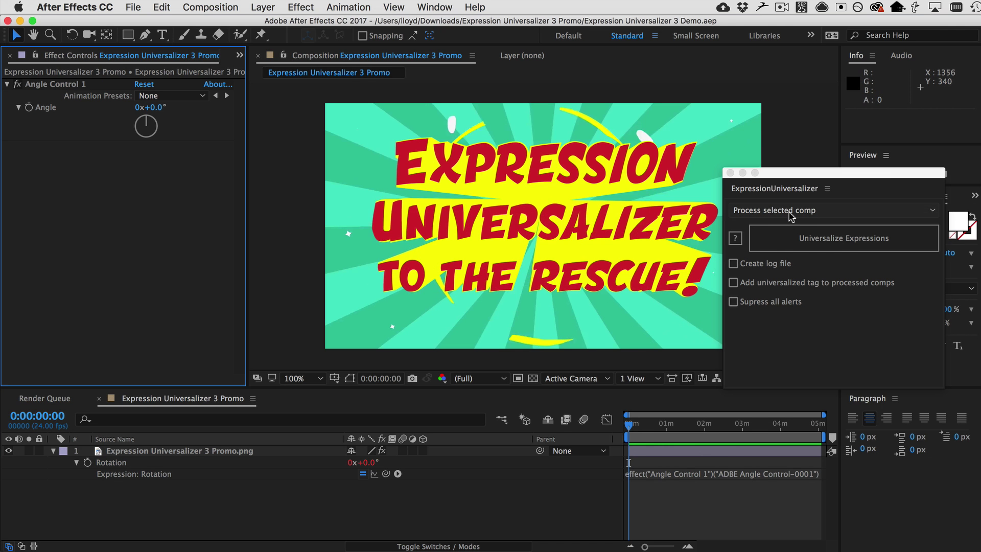
# Step: Choose Batch process a folder with projects and keep replace as the new project naming method
pyautogui.click(791, 216)
pyautogui.click(787, 251)
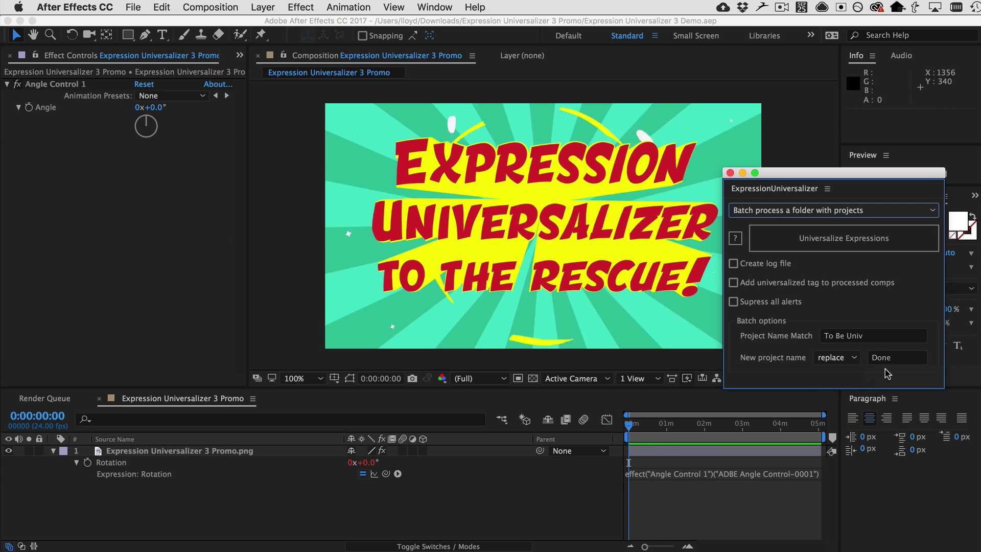
pyautogui.click(847, 358)
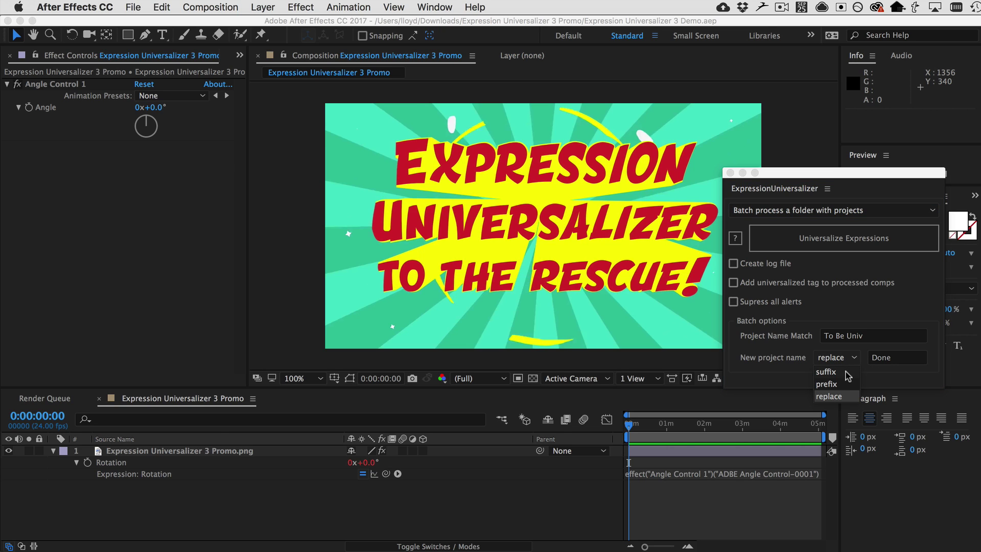
pyautogui.click(890, 383)
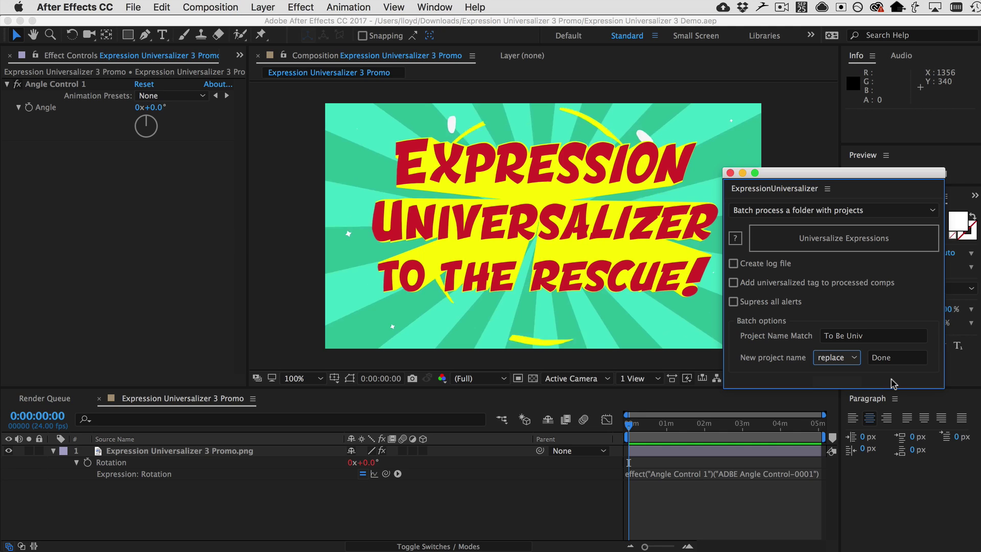